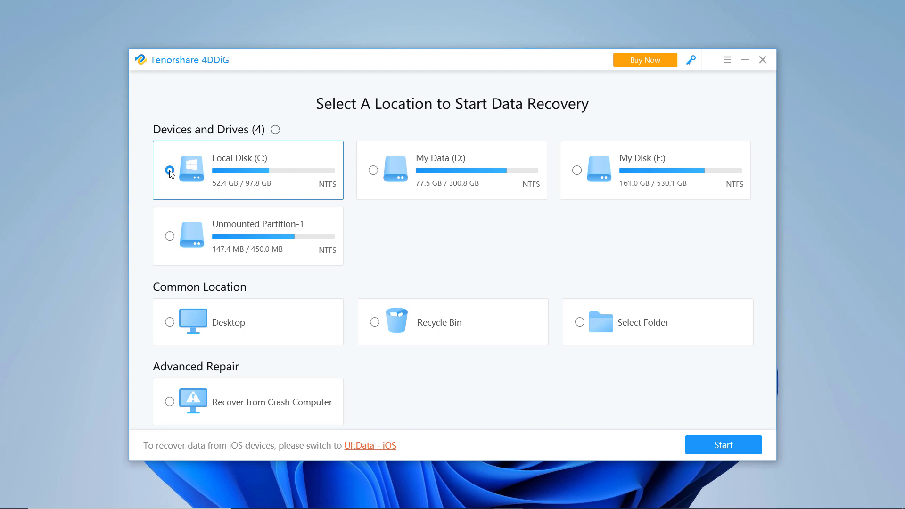
pyautogui.click(419, 183)
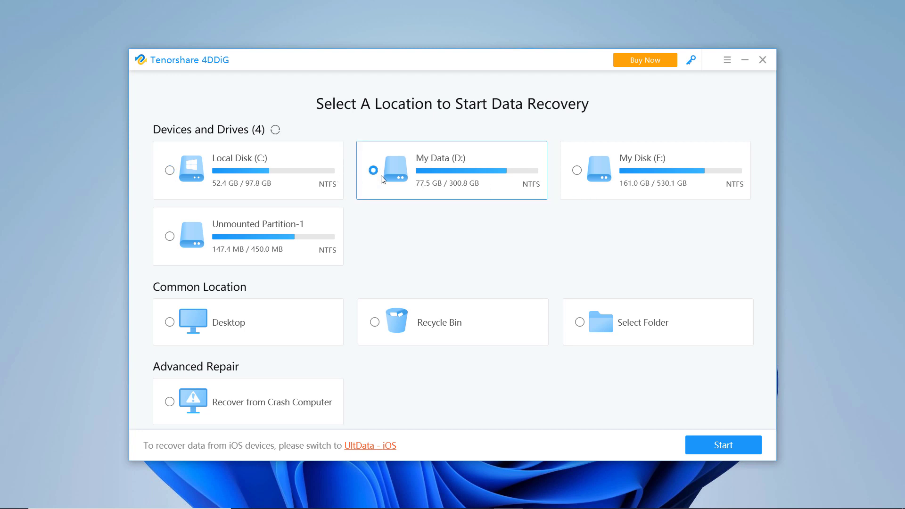
pyautogui.click(685, 173)
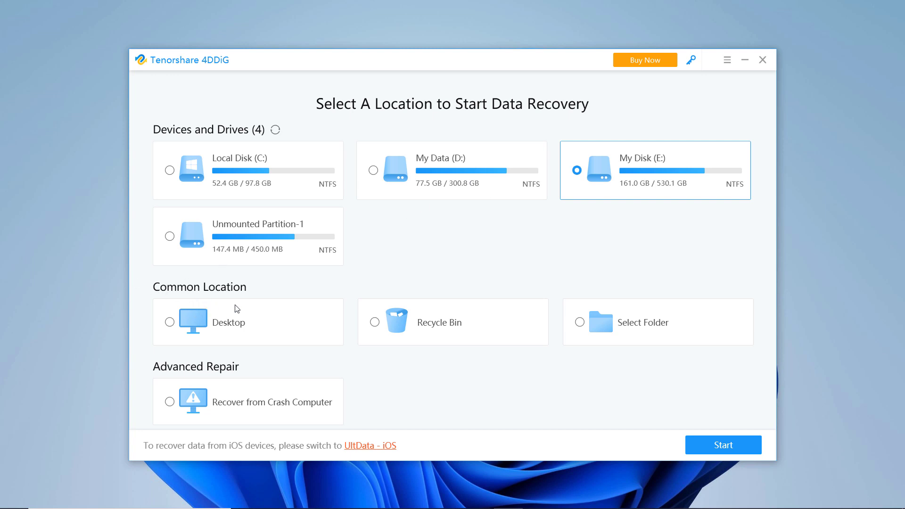
pyautogui.click(277, 330)
pyautogui.click(450, 328)
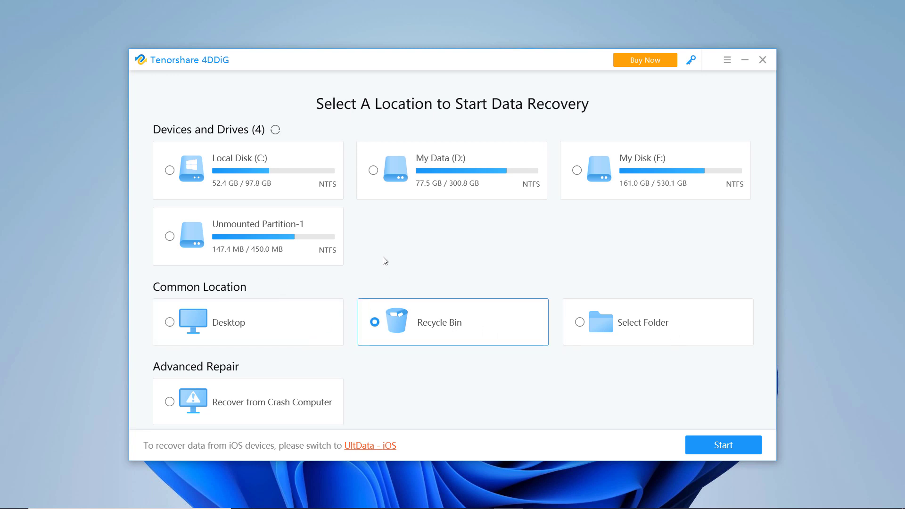
# Choose My Data (D:) as the recovery location and start scanning it for lost files
pyautogui.click(375, 178)
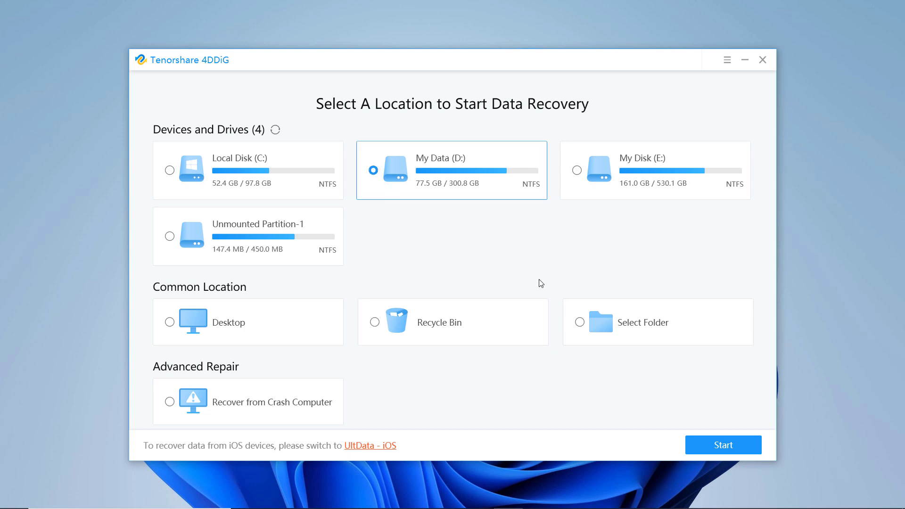
pyautogui.click(721, 445)
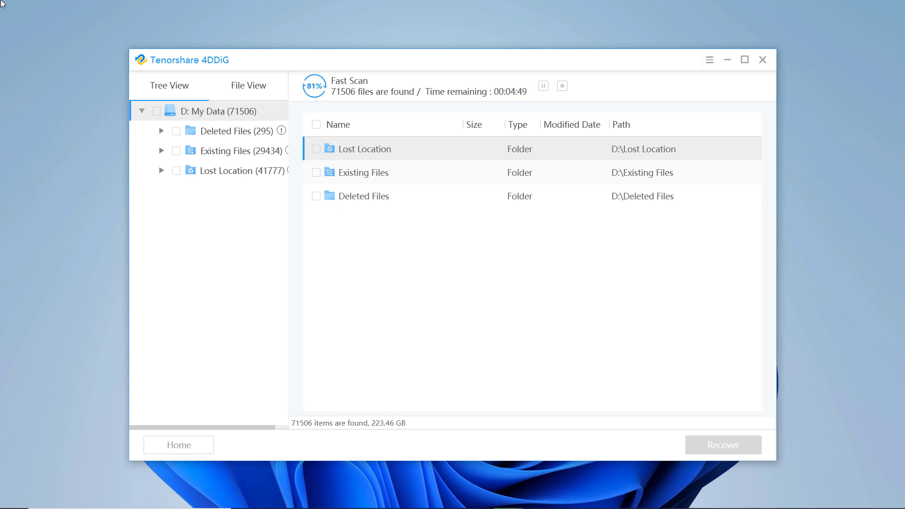
# Browse the scan results in the Lost Location, Existing Files and Deleted Files folders, dismissing the tips dialog
pyautogui.doubleClick(520, 149)
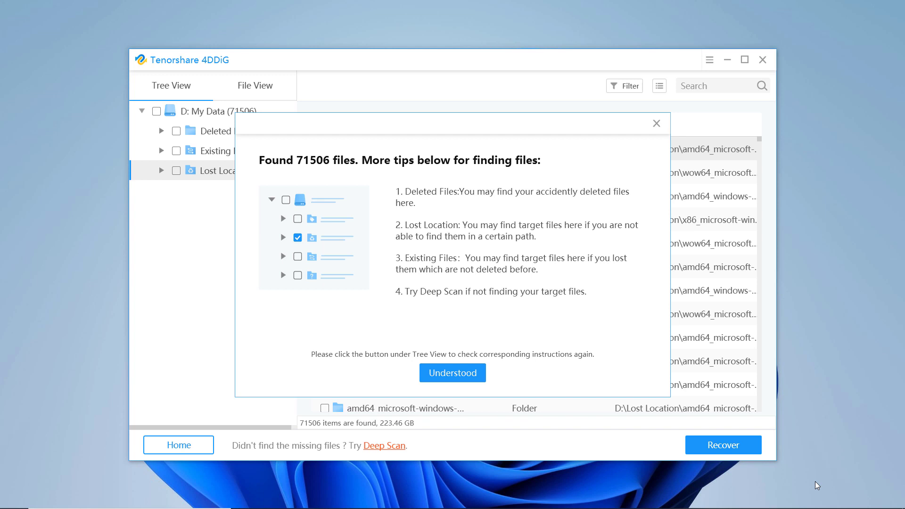
pyautogui.click(657, 123)
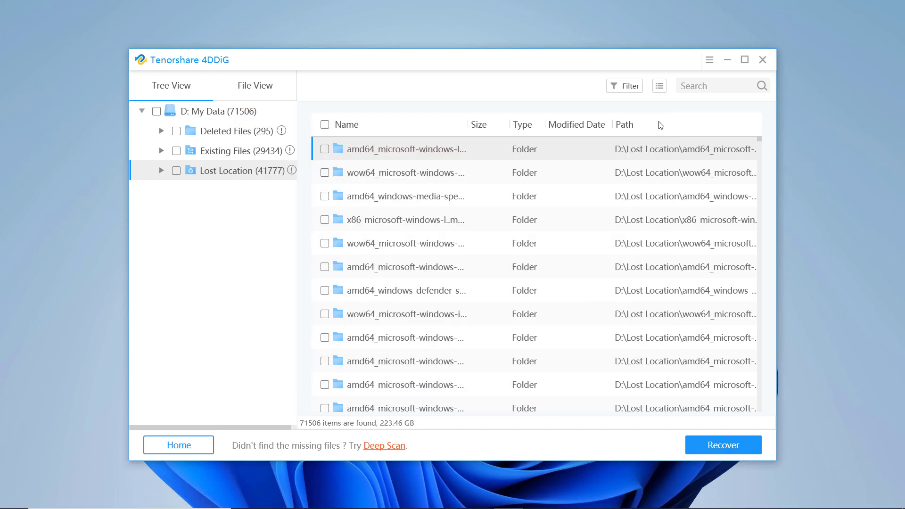
pyautogui.moveTo(761, 145); pyautogui.dragTo(740, 405)
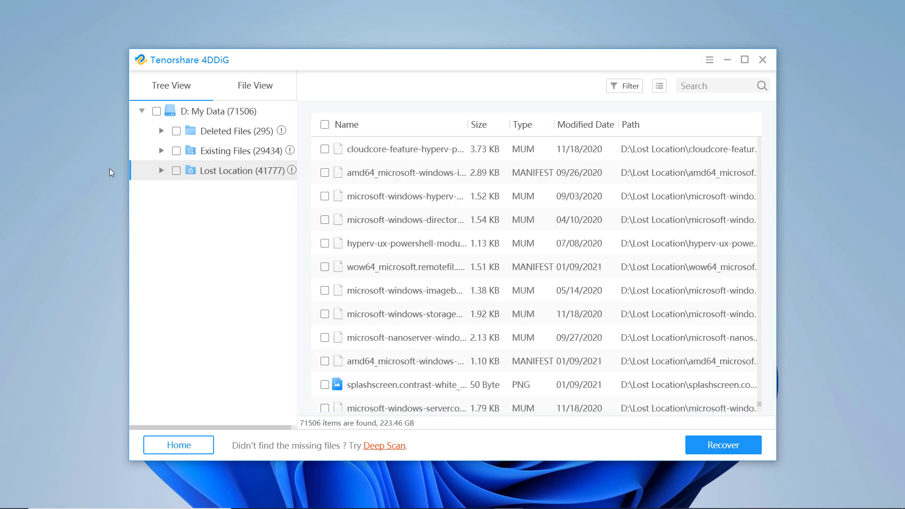
pyautogui.click(191, 155)
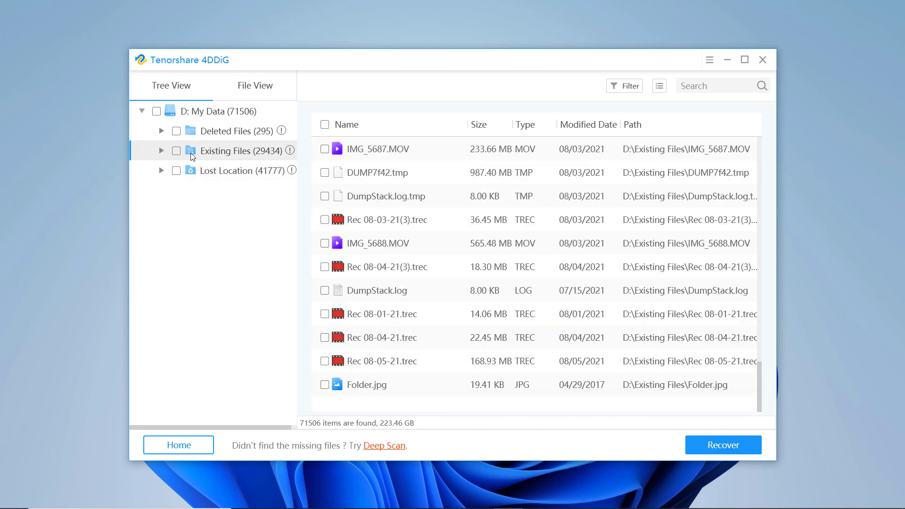
pyautogui.click(227, 131)
pyautogui.click(219, 112)
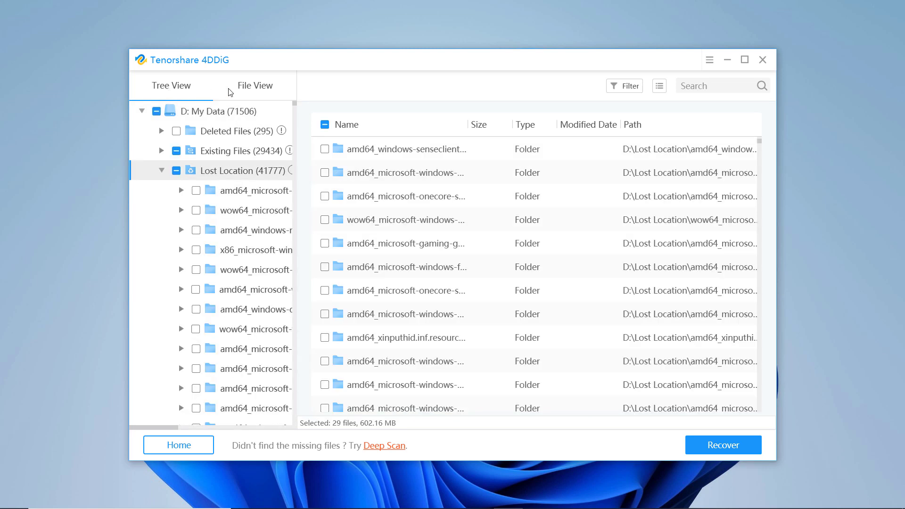
# Compare the folder-tree arrangement of the scan results with their arrangement by file type
pyautogui.click(258, 87)
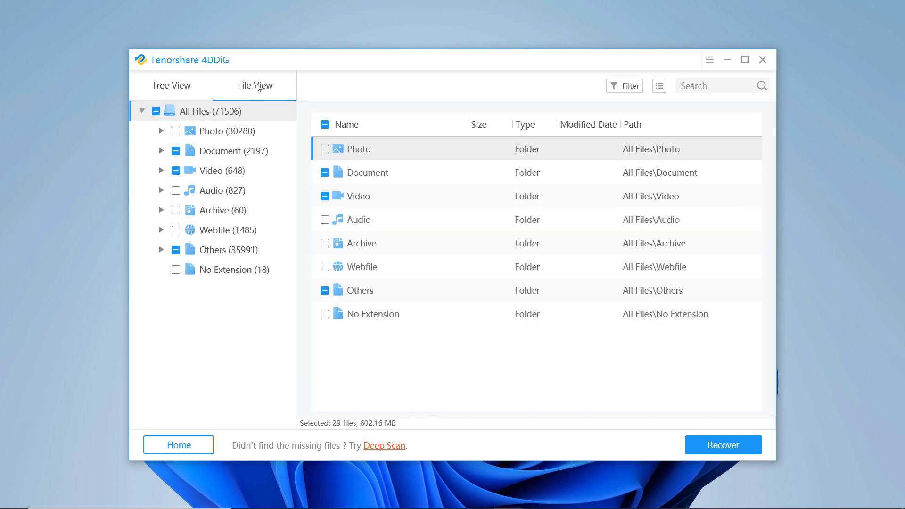
pyautogui.click(203, 86)
pyautogui.click(267, 94)
pyautogui.click(202, 89)
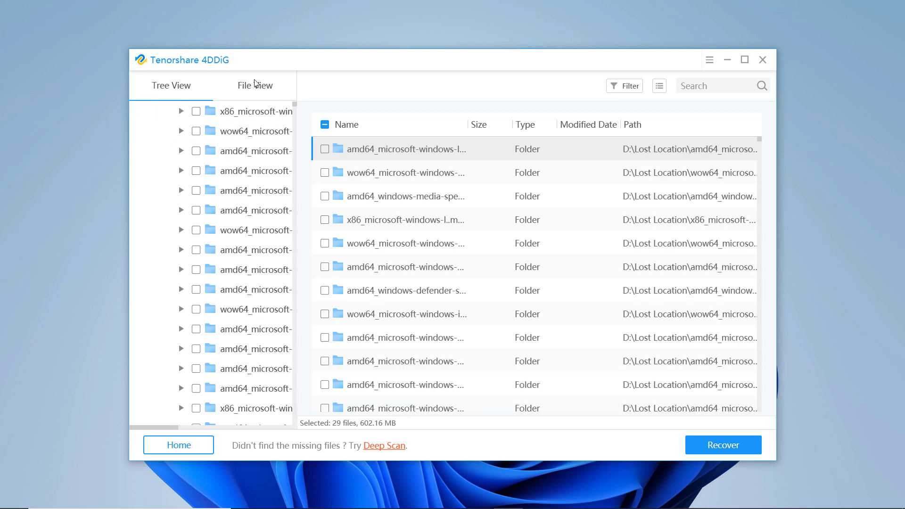
# Examine the scan results by file type: Photo, Document, Video, Audio, Archive, Webfile and Others
pyautogui.click(238, 87)
pyautogui.click(219, 135)
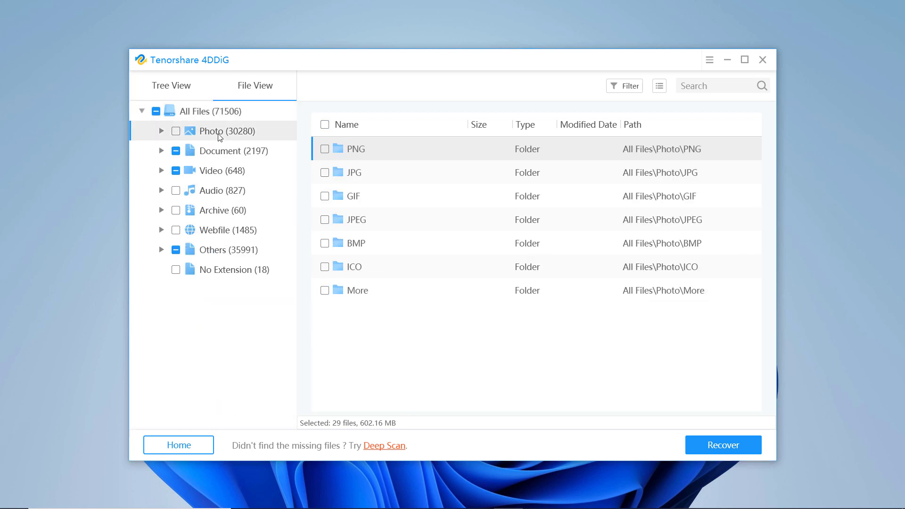
pyautogui.click(220, 151)
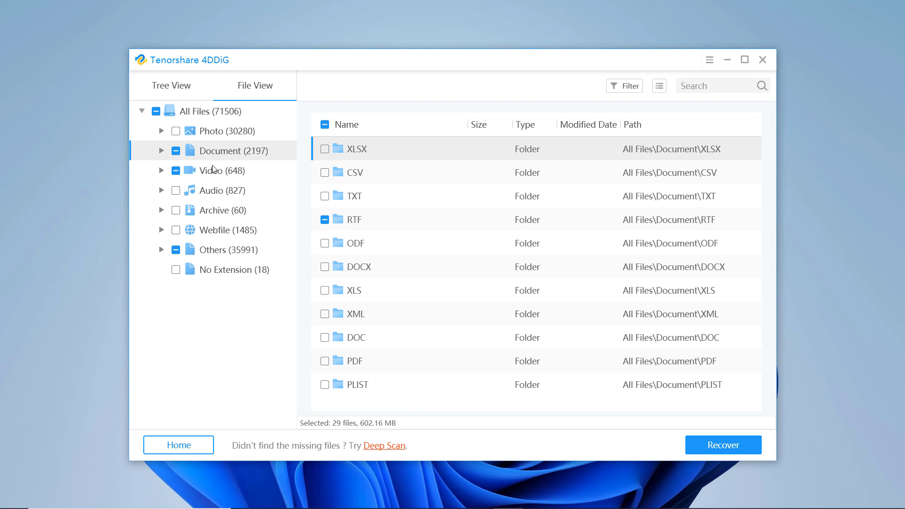
pyautogui.click(215, 170)
pyautogui.click(216, 191)
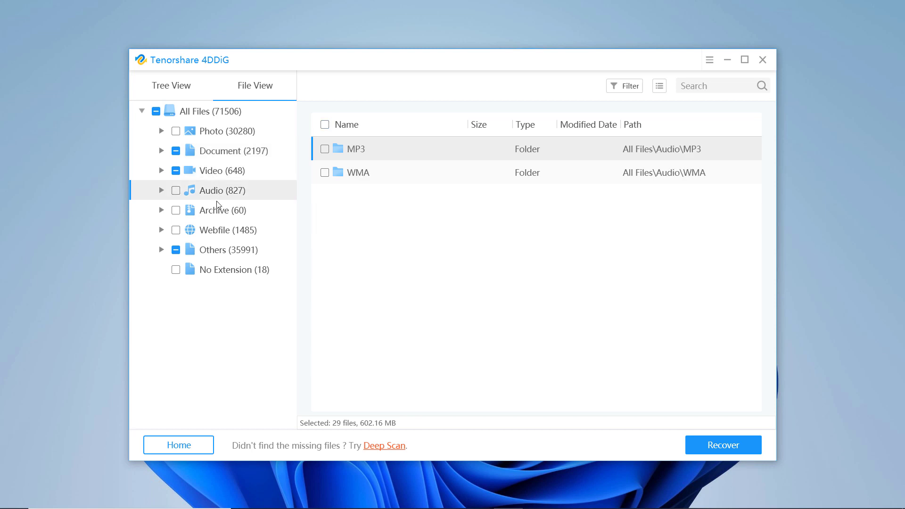
pyautogui.click(223, 210)
pyautogui.click(225, 230)
pyautogui.click(228, 249)
pyautogui.scroll(-10, 334, 216)
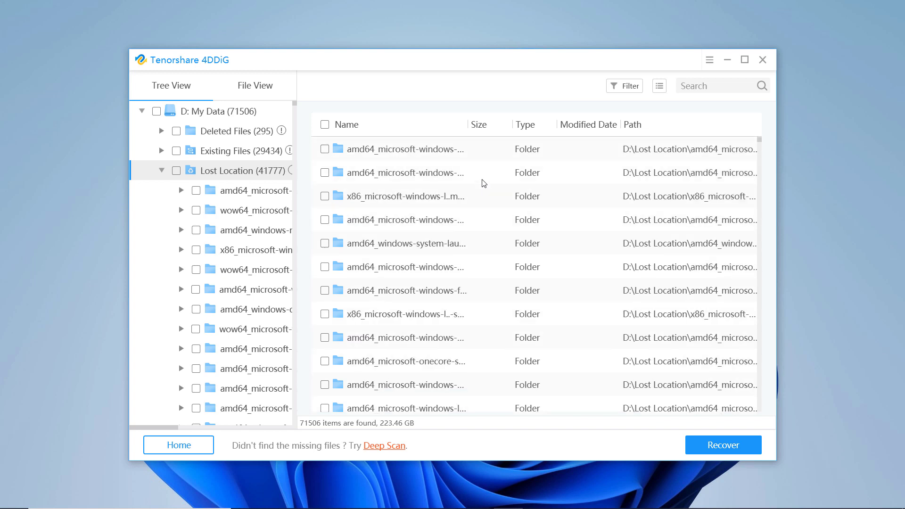
# Mark seven consecutive Lost Location folders for recovery, starting with the amd64_windows-system-lau... folder
pyautogui.click(325, 173)
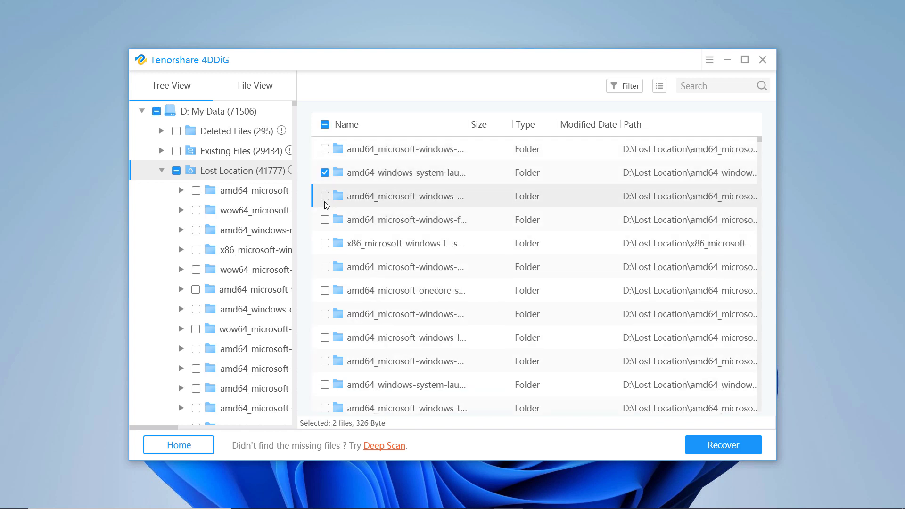
pyautogui.click(325, 196)
pyautogui.click(324, 220)
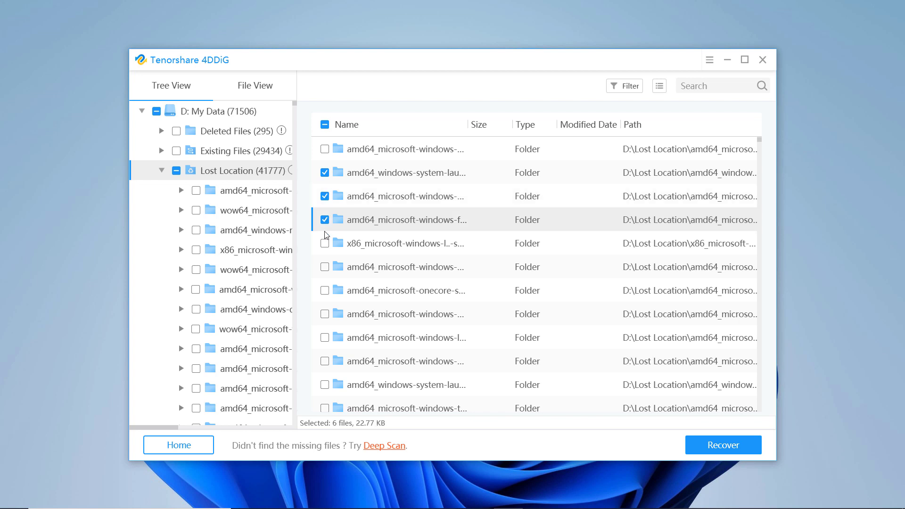
pyautogui.click(325, 243)
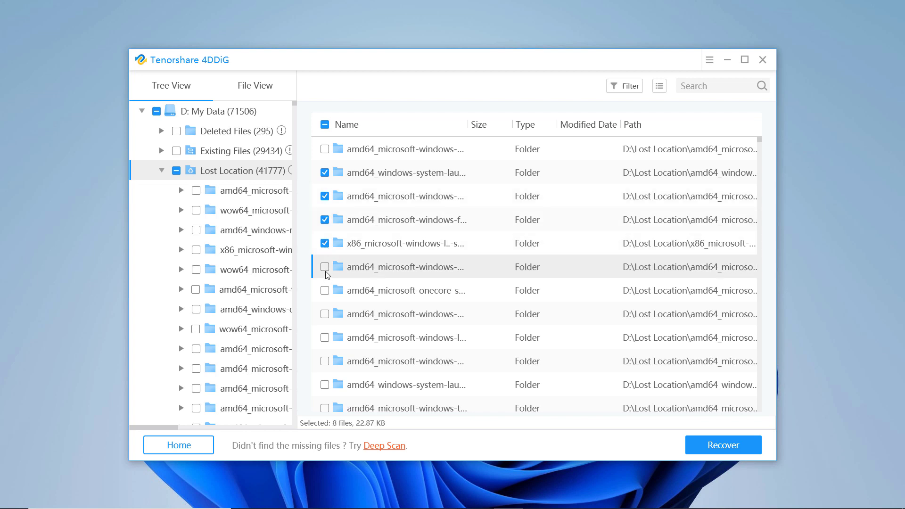
pyautogui.click(325, 266)
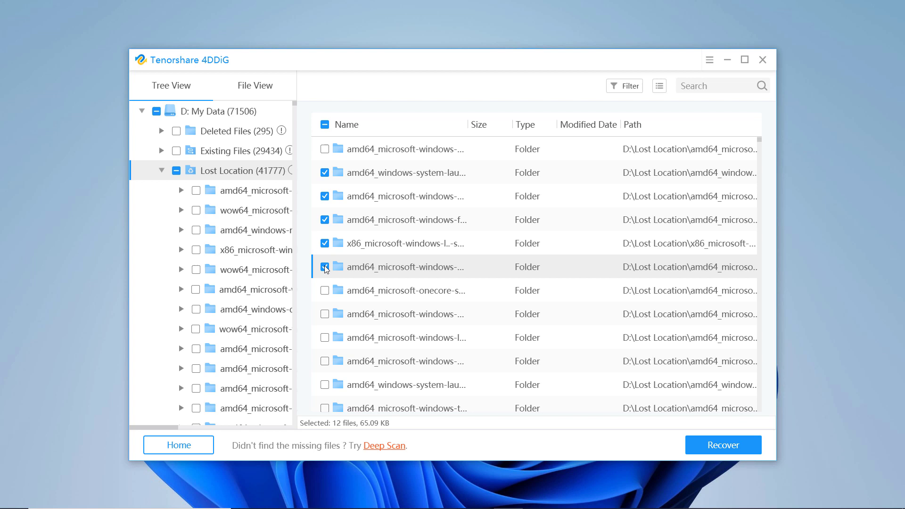
pyautogui.click(325, 290)
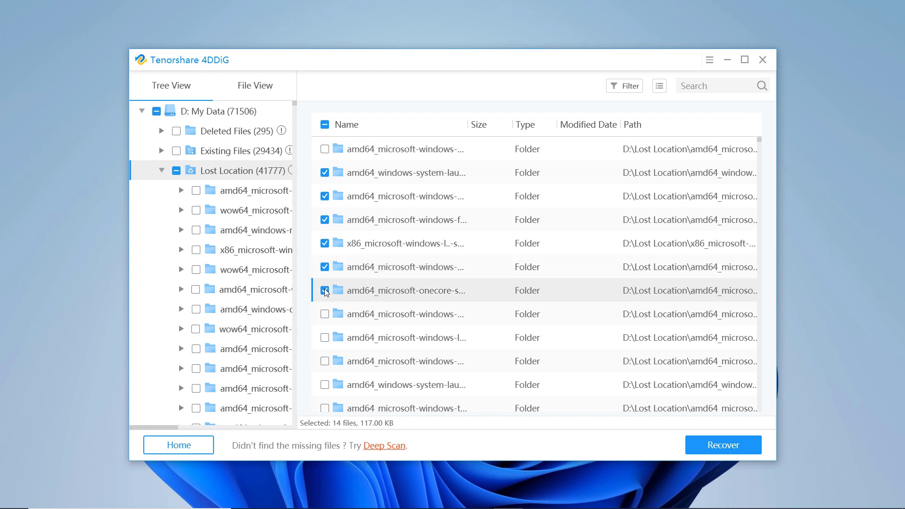
pyautogui.click(325, 315)
pyautogui.click(325, 314)
pyautogui.click(325, 315)
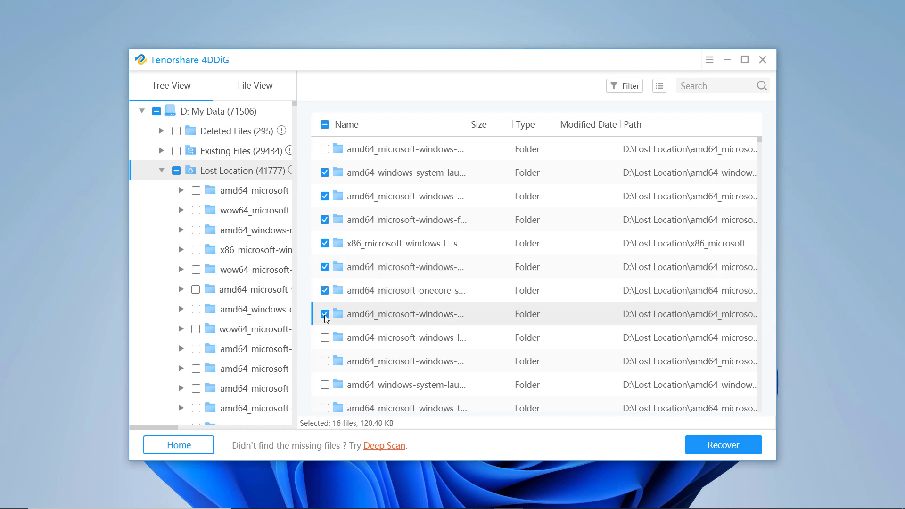
# Also mark the amd64_microsoft-windows-f... and amd64_microsoft-hyper-v-v... folders further down Lost Location
pyautogui.scroll(-5, 330, 358)
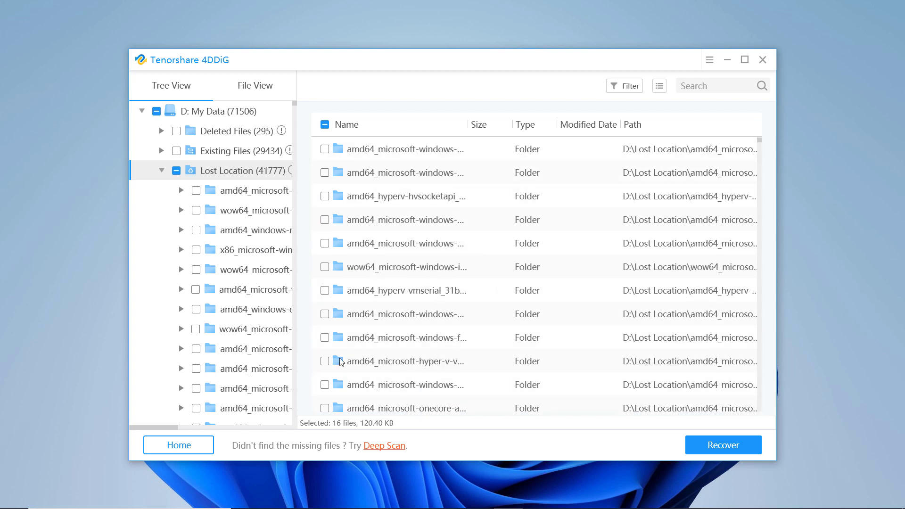
pyautogui.click(325, 337)
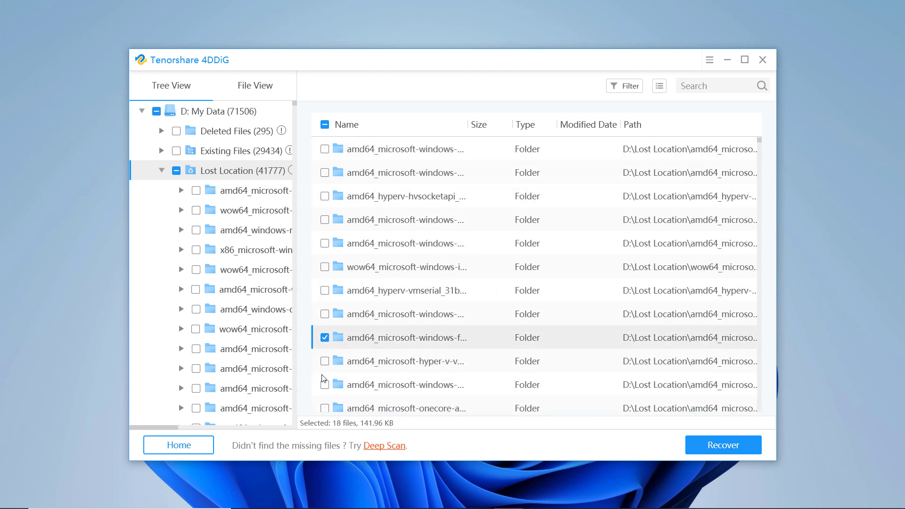
pyautogui.click(324, 361)
pyautogui.scroll(-5, 327, 367)
# Mark DumpStack.log.tmp, Rec 08-03-21(3).trec and IMG_5688.MOV in Existing Files, plus three consecutive Lost Location folders from amd64_hyperv-worker-even... onward
pyautogui.click(227, 151)
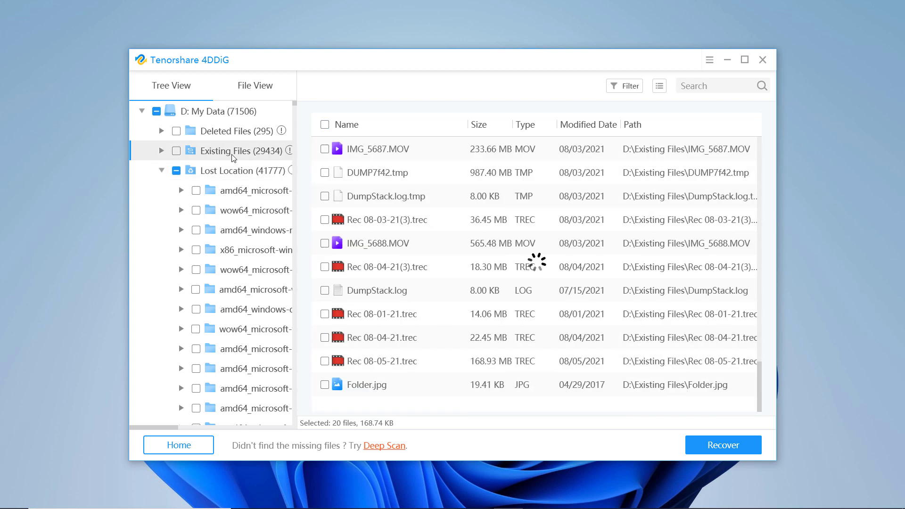
pyautogui.click(325, 197)
pyautogui.click(325, 219)
pyautogui.click(324, 243)
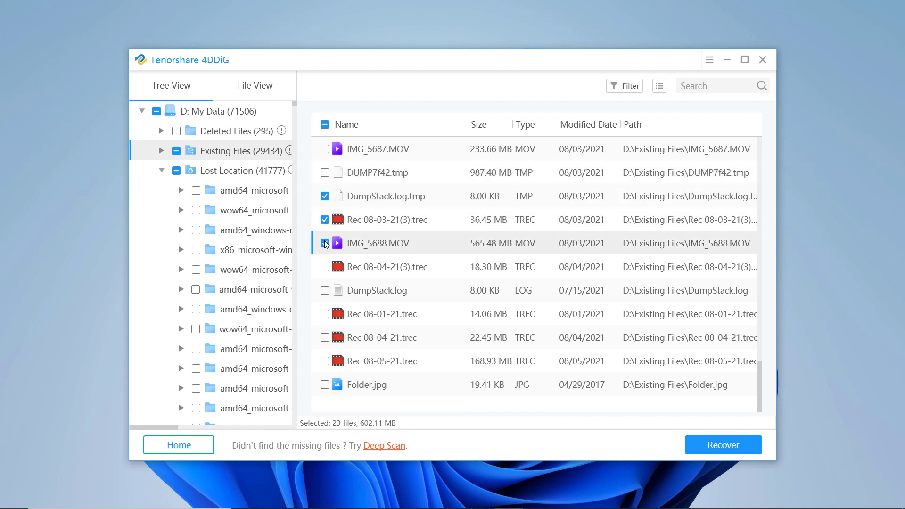
pyautogui.click(232, 174)
pyautogui.click(325, 314)
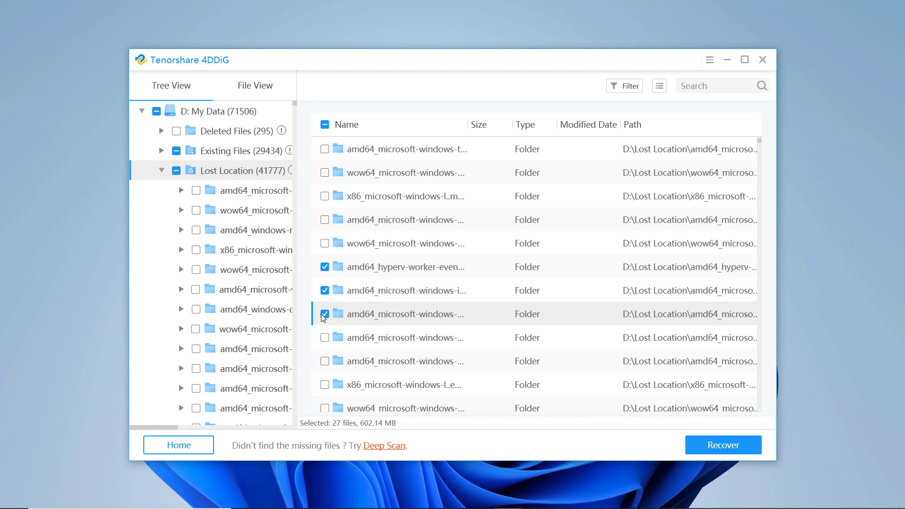
# Recover the marked files and folders to My Disk (E:)
pyautogui.click(705, 446)
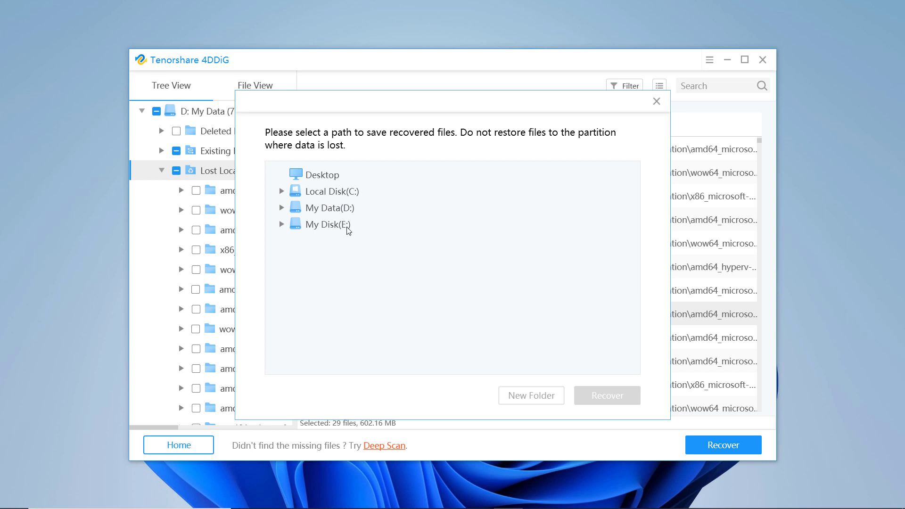
pyautogui.doubleClick(330, 224)
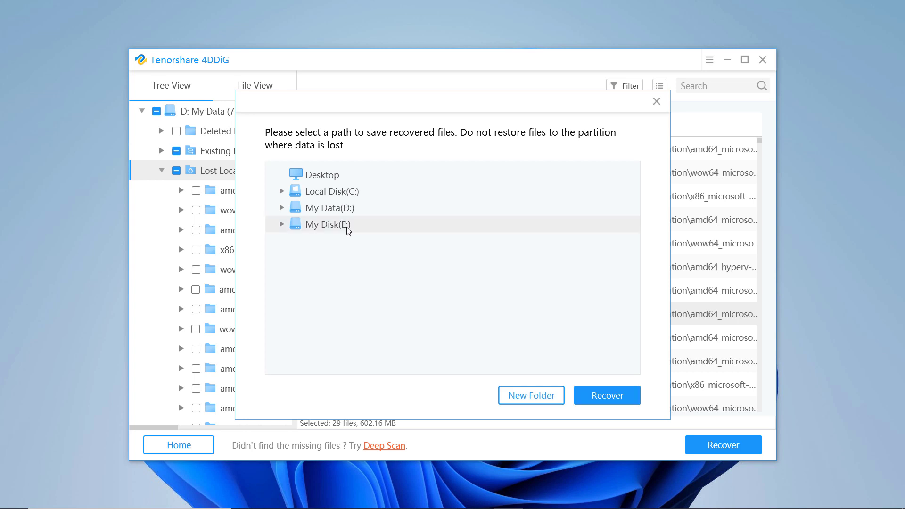
pyautogui.click(619, 399)
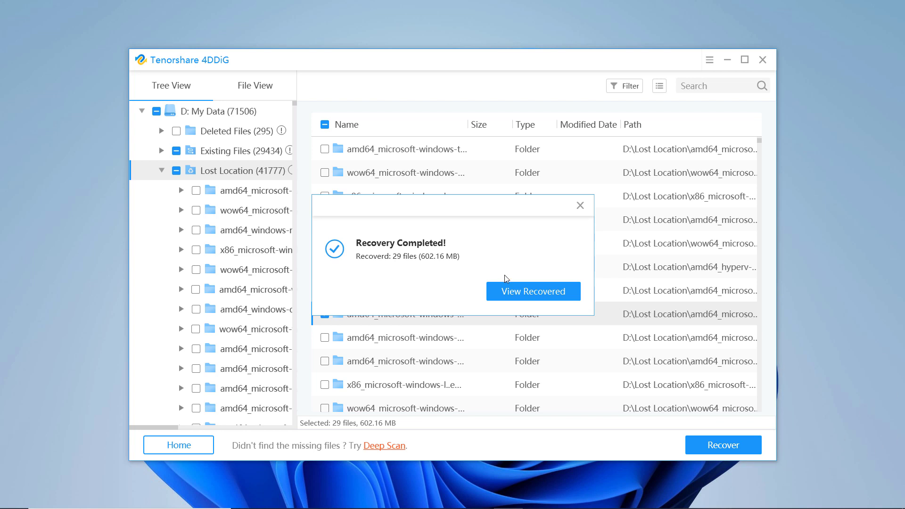
# Open the location of the recovered files in the file manager and look through the contents of My Disk (E:)
pyautogui.click(522, 294)
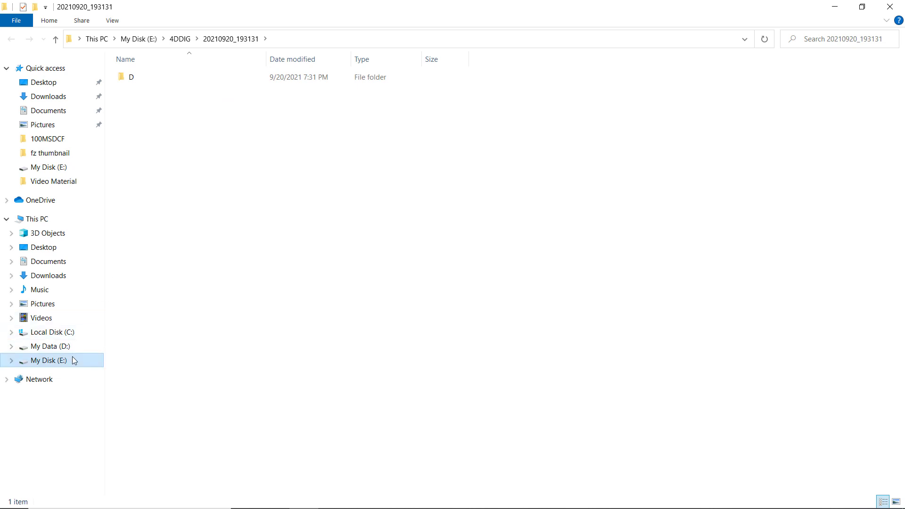
pyautogui.click(73, 358)
pyautogui.scroll(-8, 218, 148)
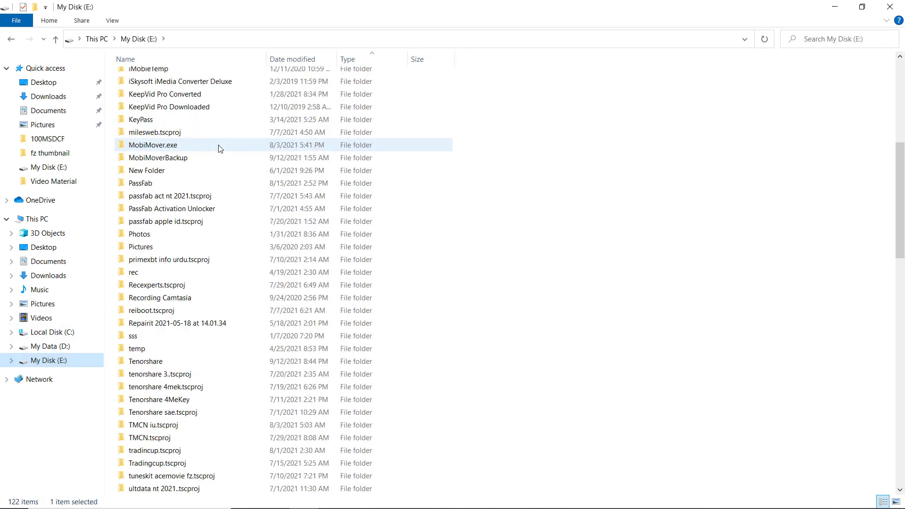
pyautogui.scroll(-20, 218, 148)
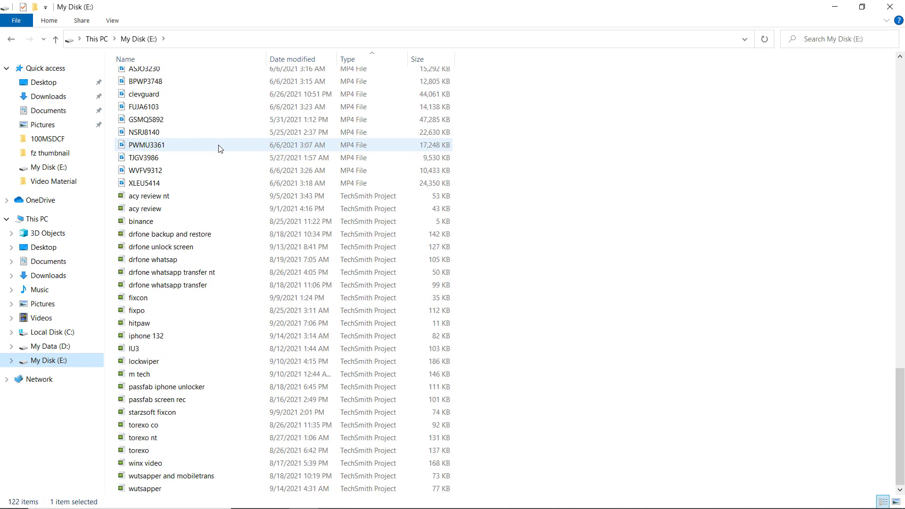
pyautogui.scroll(20, 219, 149)
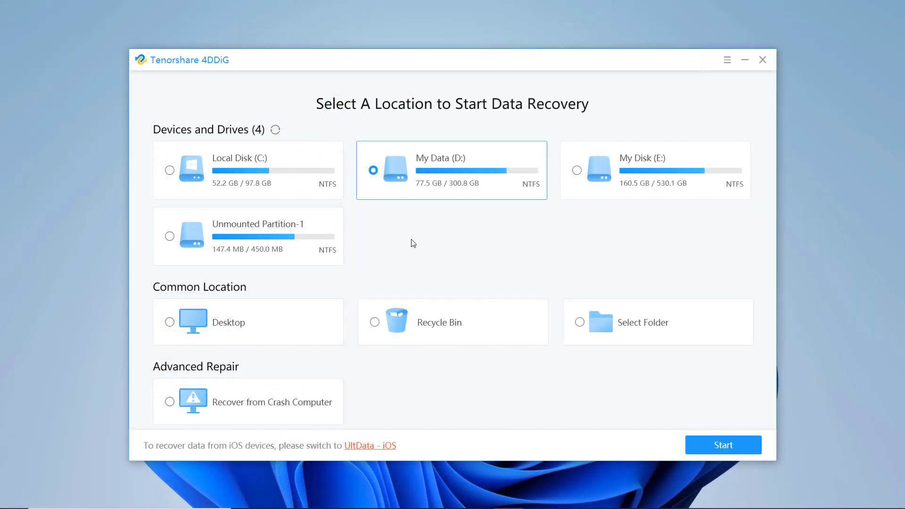
# Review the available recovery locations: Local Disk (C:), My Data (D:), My Disk (E:), Desktop, Recycle Bin and the folder picker
pyautogui.click(289, 179)
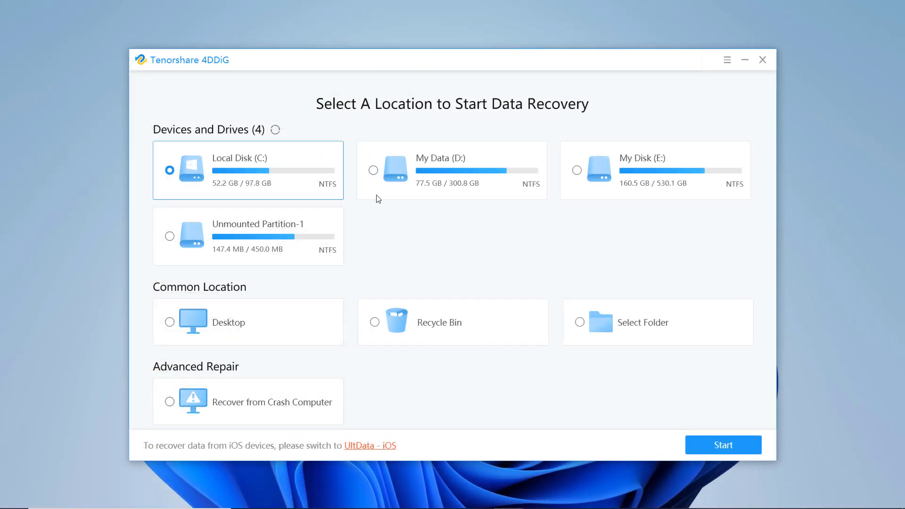
pyautogui.click(415, 190)
pyautogui.click(592, 169)
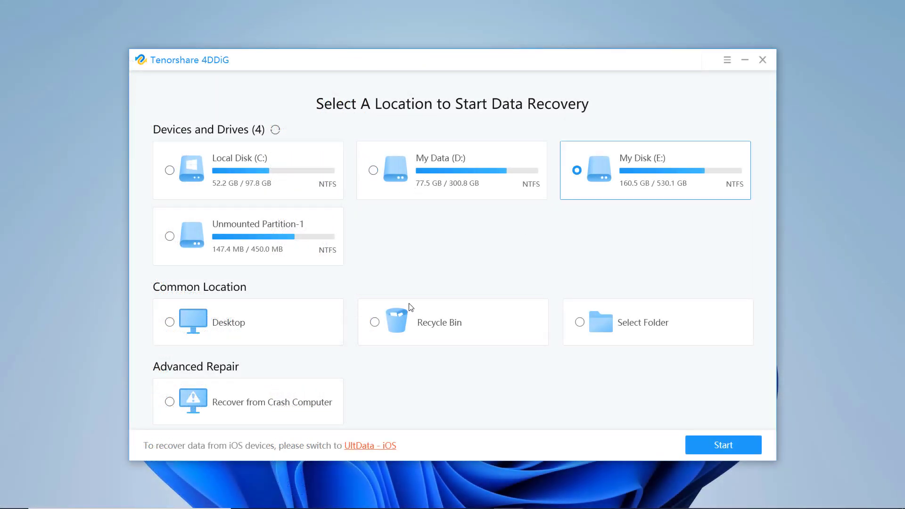
pyautogui.click(258, 327)
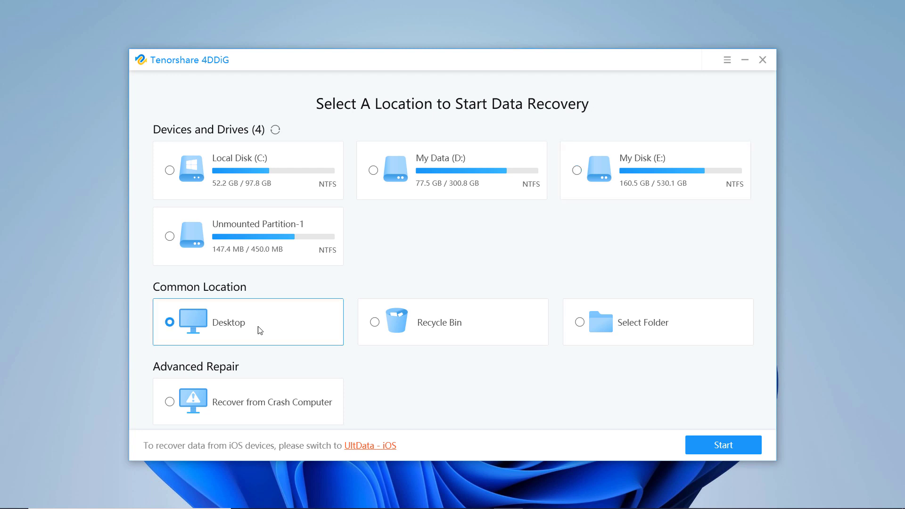
pyautogui.click(432, 342)
pyautogui.click(638, 325)
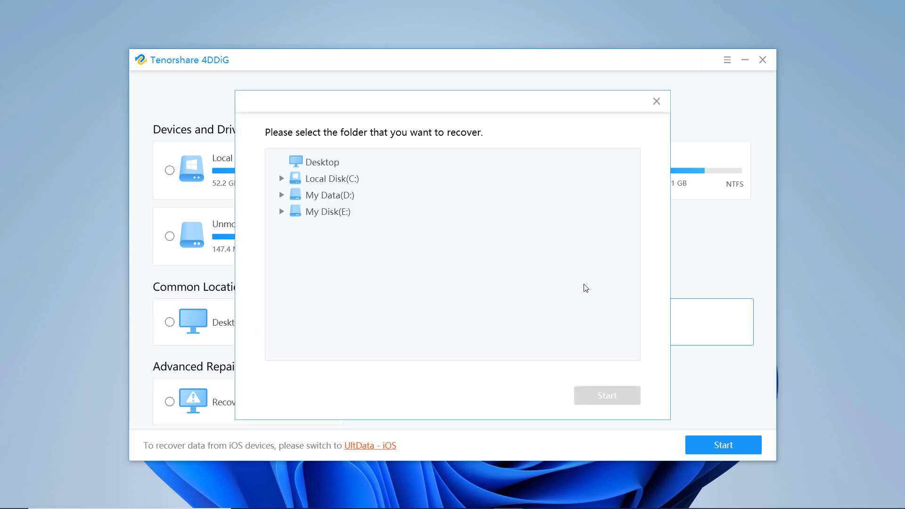
pyautogui.click(656, 101)
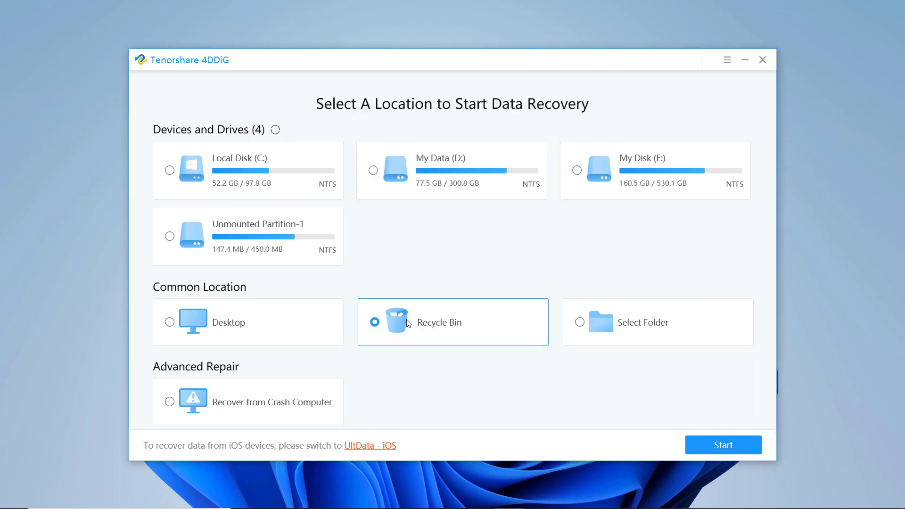